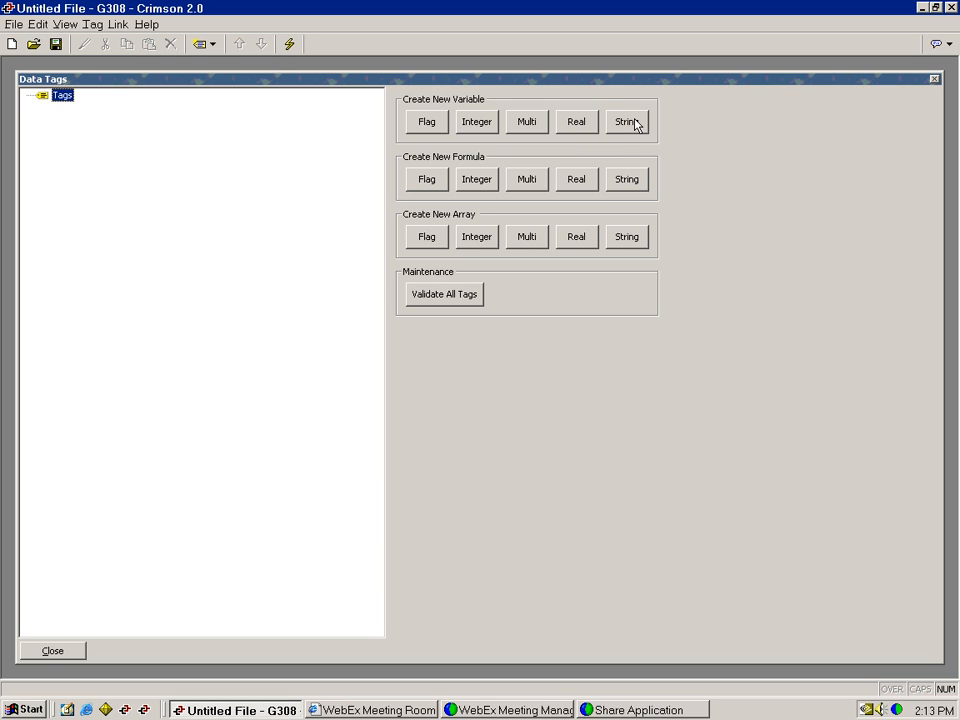
# Create five new variable tags, one each of type Flag, Integer, Multi, Real and String
pyautogui.click(431, 125)
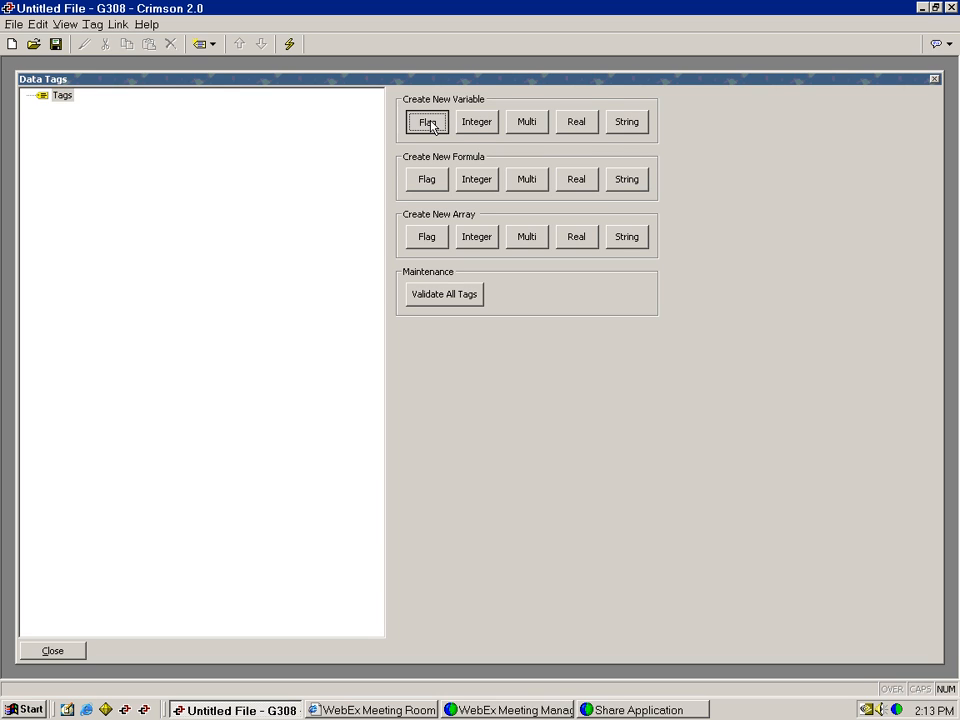
pyautogui.click(474, 122)
pyautogui.click(516, 125)
pyautogui.click(576, 124)
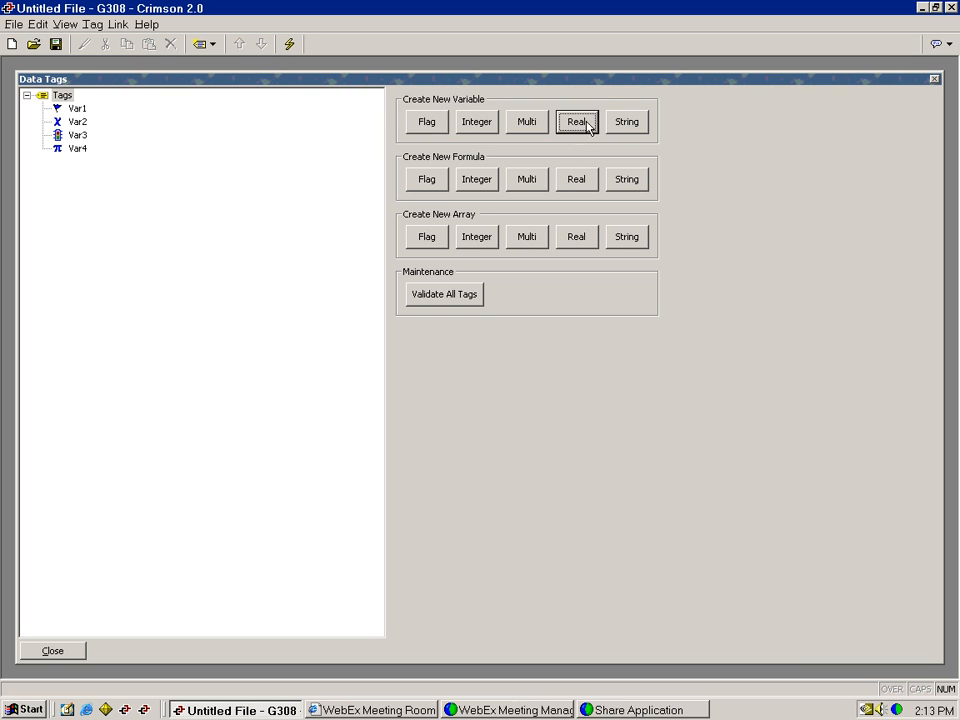
pyautogui.click(624, 128)
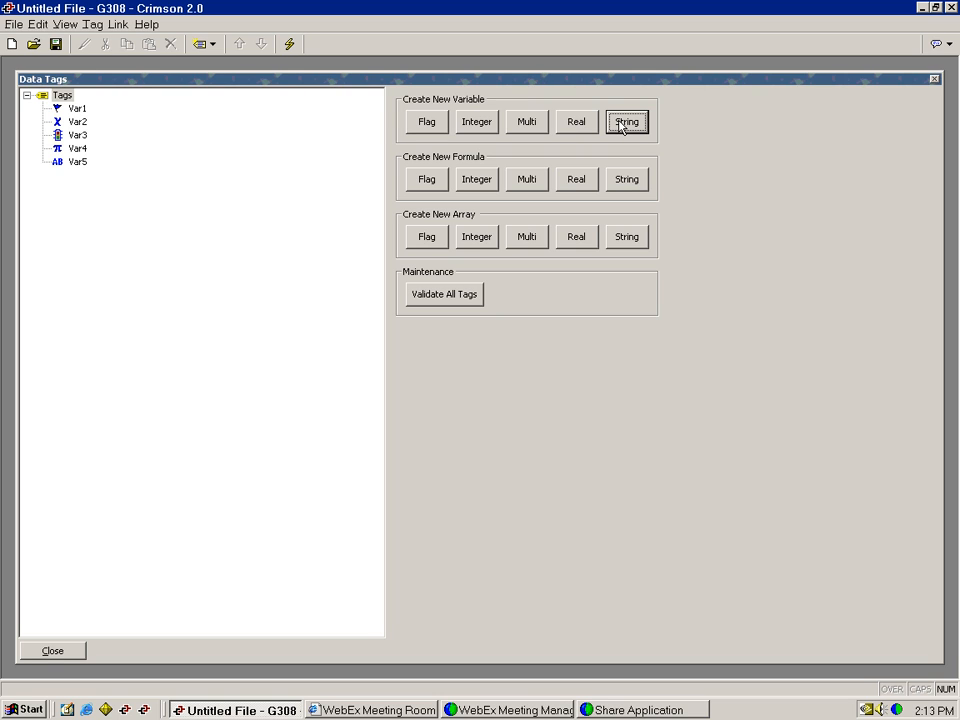
# Rename the flag variable Var1 as Status and the integer variable Var2 as Pressure
pyautogui.click(78, 109)
pyautogui.write('S')
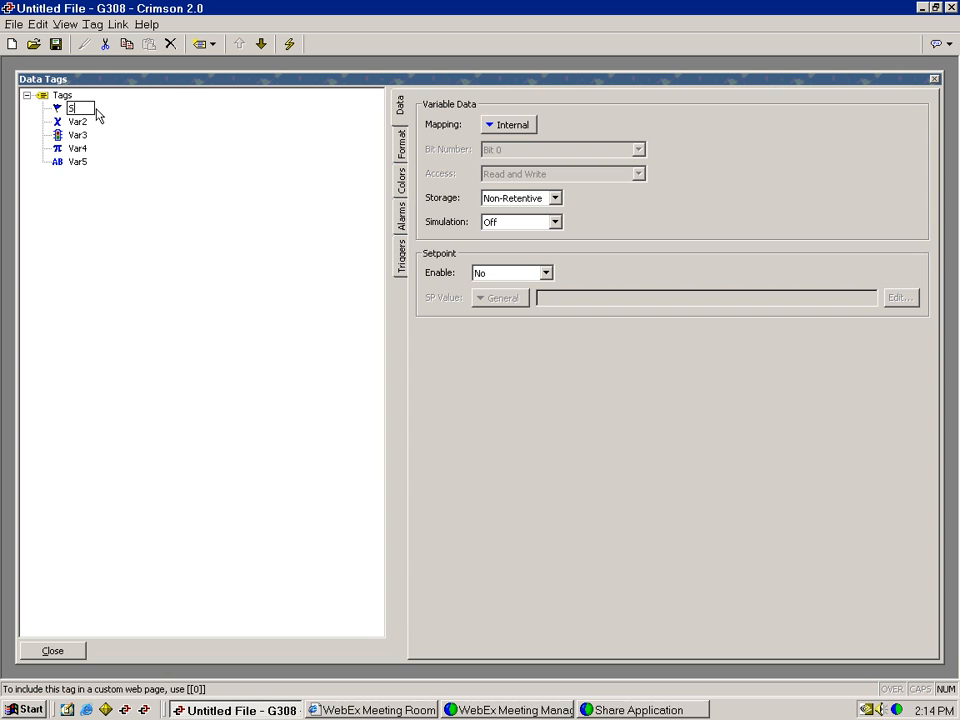
pyautogui.write('tatus')
pyautogui.click(75, 121)
pyautogui.write('P')
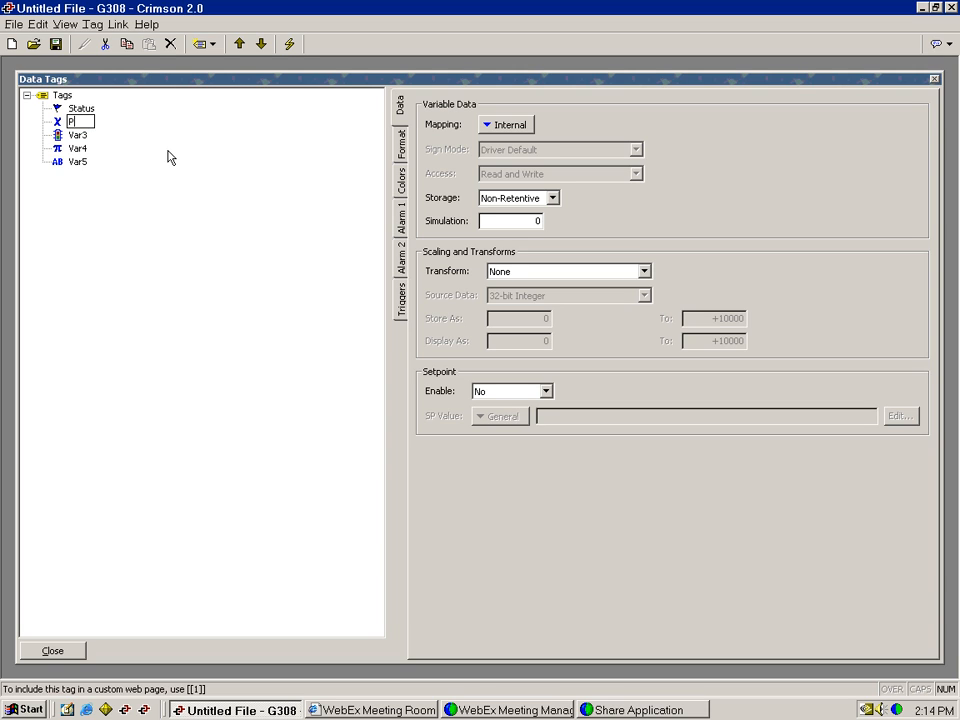
pyautogui.write('ressure')
# Rename the multi variable as Setpoint, the real variable as Input and the string variable as Label
pyautogui.click(77, 136)
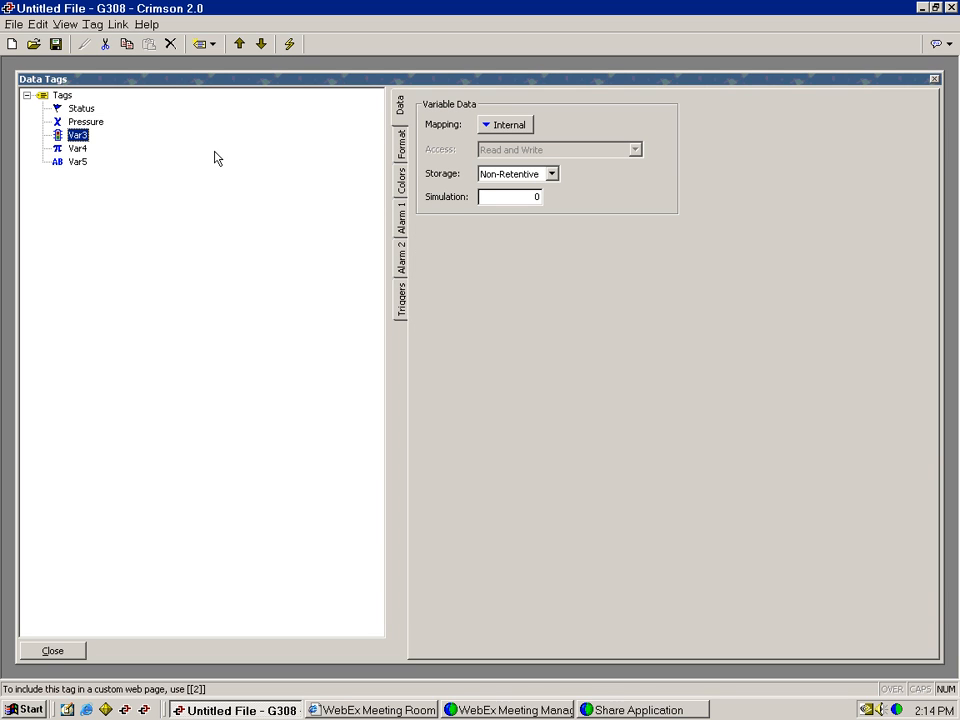
pyautogui.write('Setpoint')
pyautogui.click(76, 149)
pyautogui.write('Input')
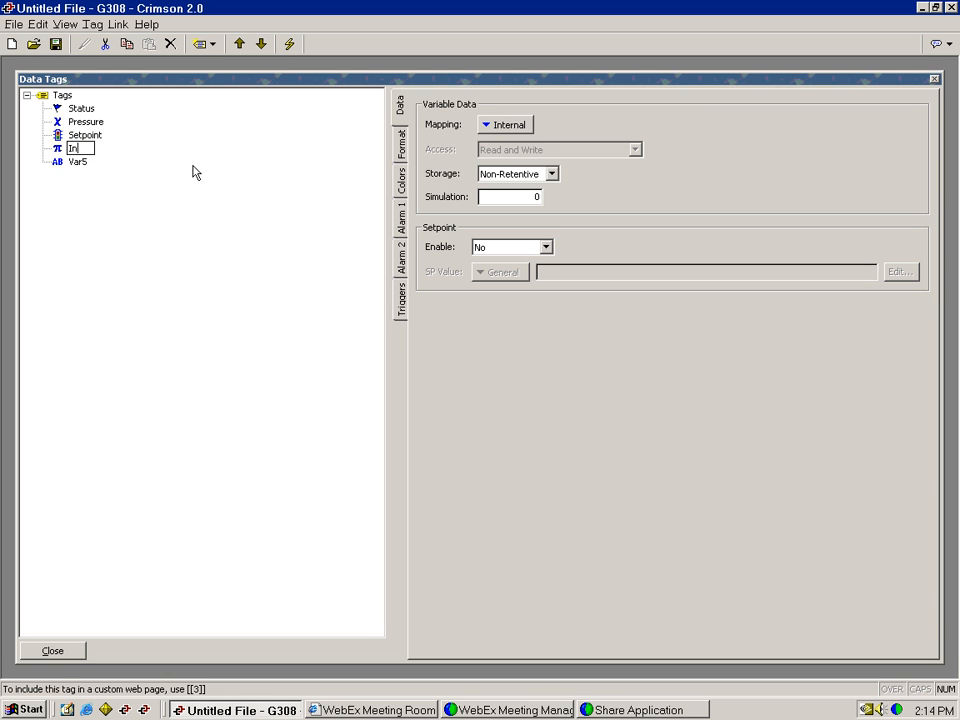
pyautogui.click(80, 163)
pyautogui.write('Label')
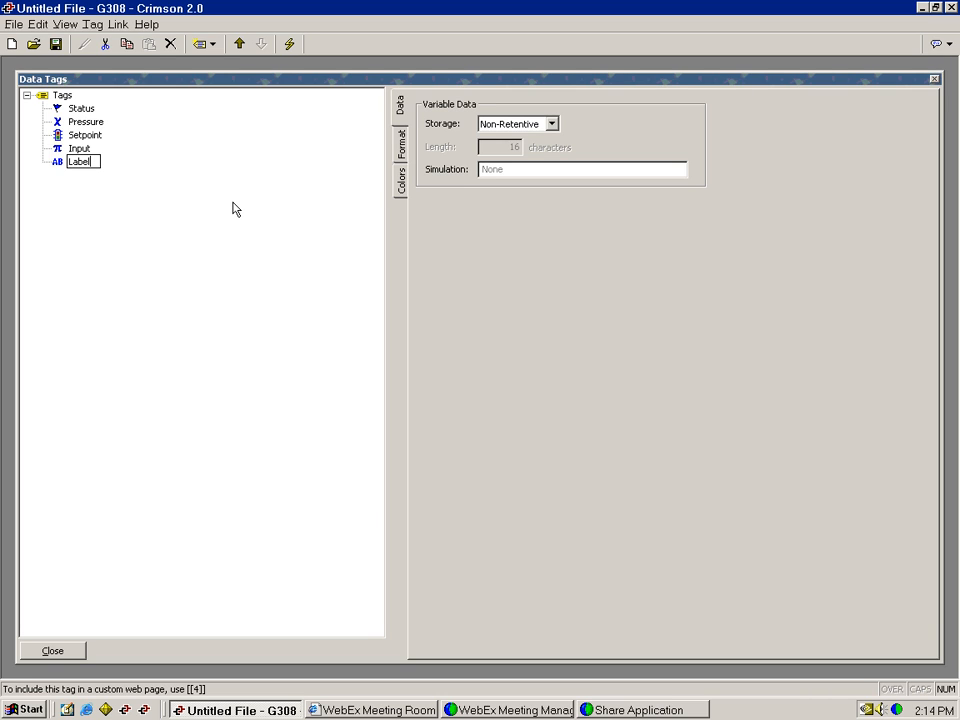
pyautogui.press('Return')
# Map the Pressure tag to PLC1 with the Holding Registers prefix 4 and address 135
pyautogui.click(85, 110)
pyautogui.click(85, 121)
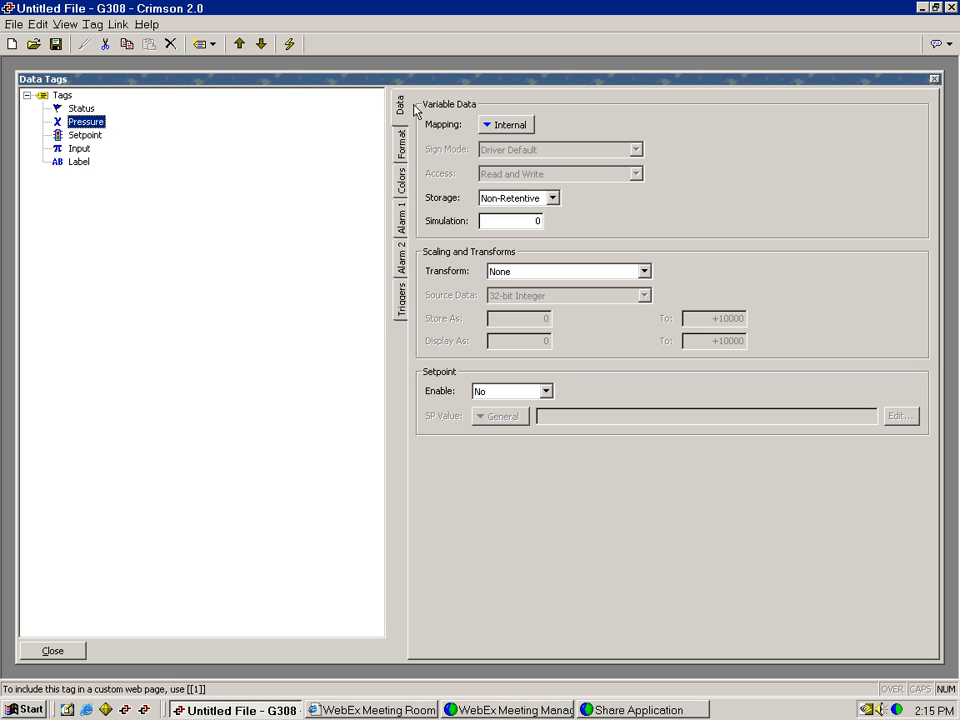
pyautogui.click(509, 125)
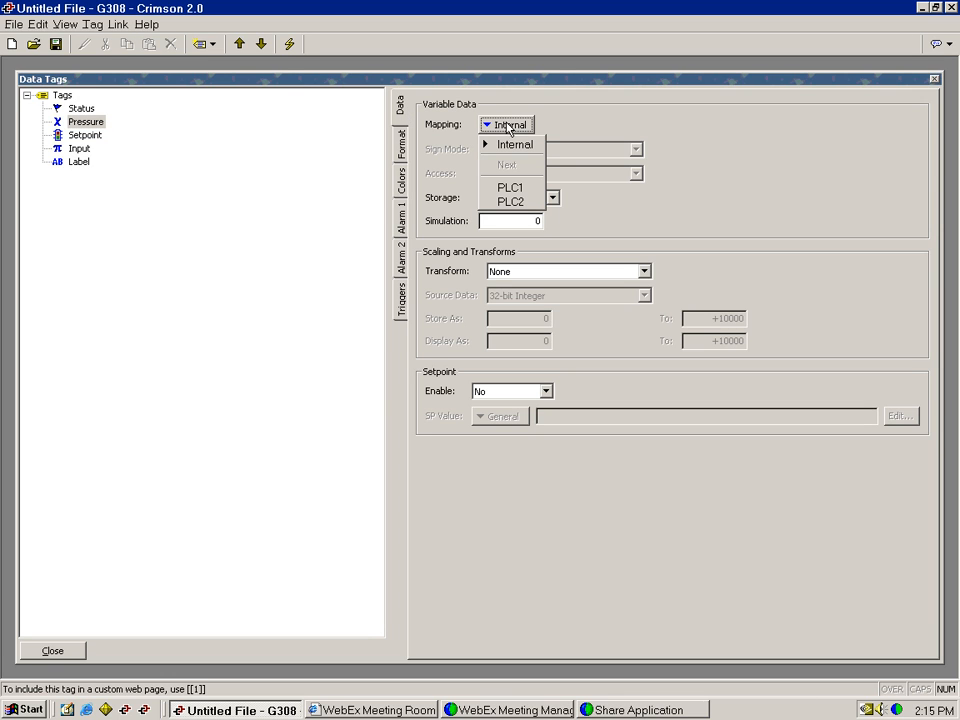
pyautogui.click(510, 188)
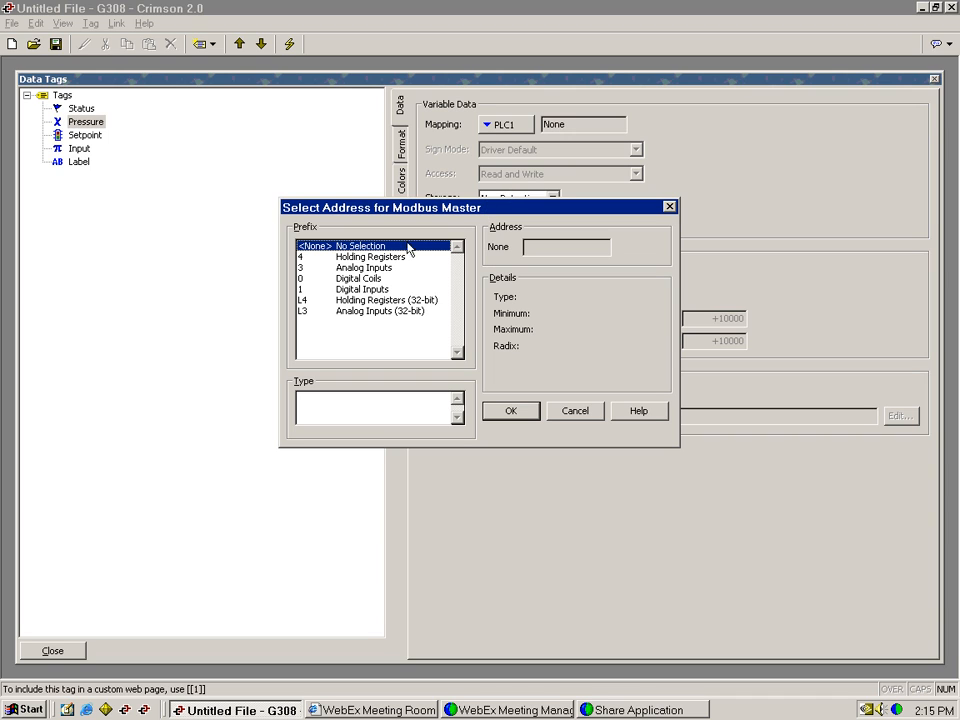
pyautogui.click(365, 257)
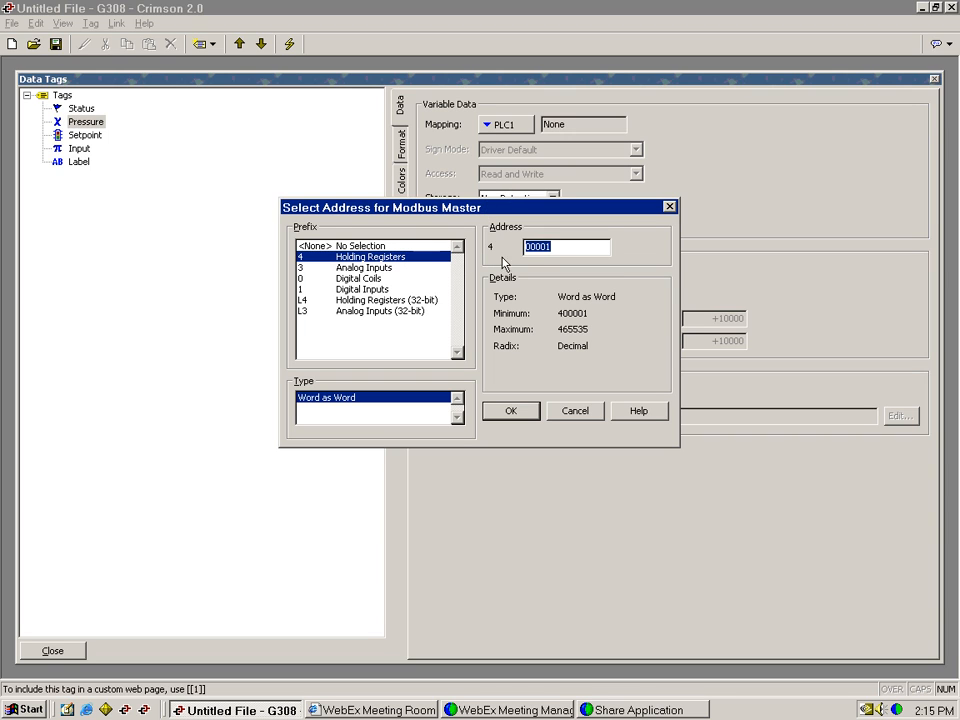
pyautogui.moveTo(533, 249); pyautogui.dragTo(550, 252)
pyautogui.write('135')
pyautogui.click(511, 411)
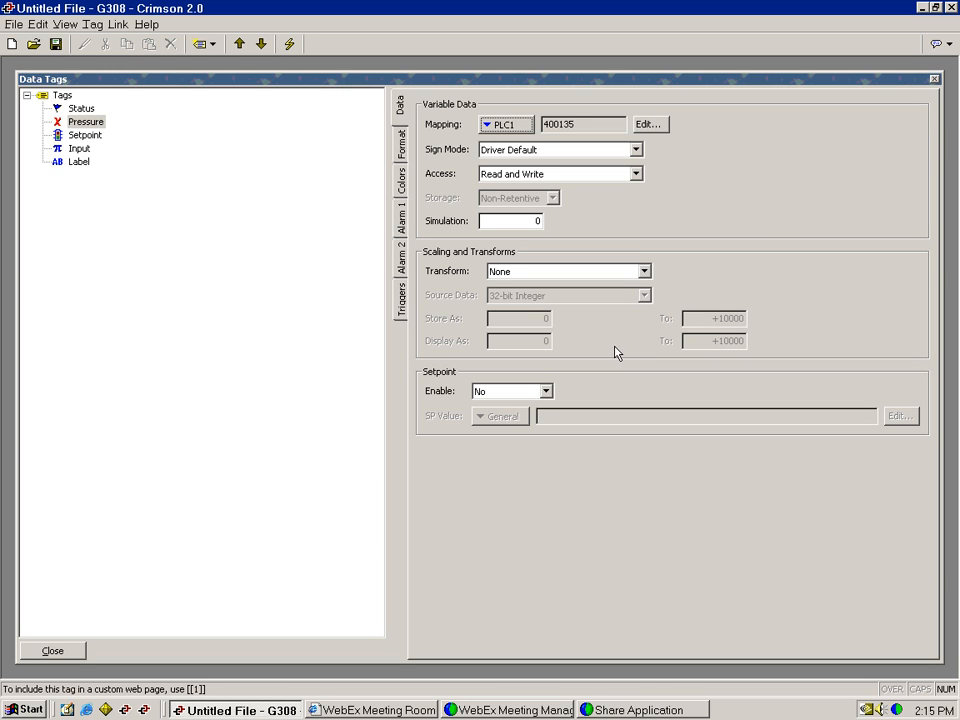
# Format the Pressure tag with 3 digits before and 2 after the decimal point, and set leading zeros to No
pyautogui.click(400, 145)
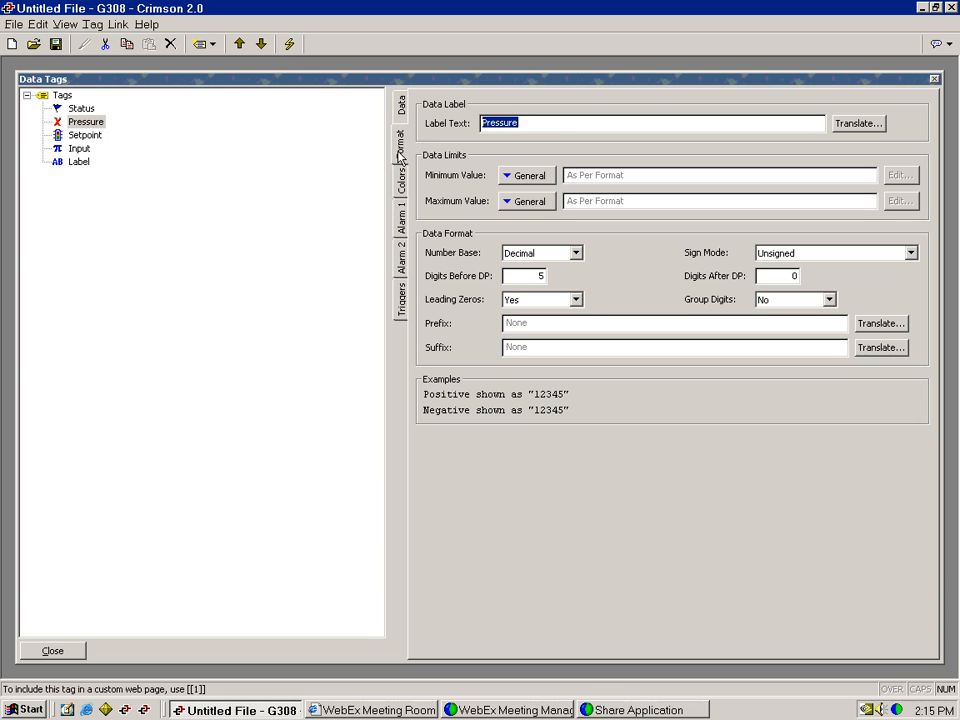
pyautogui.moveTo(533, 275); pyautogui.dragTo(560, 277)
pyautogui.write('3')
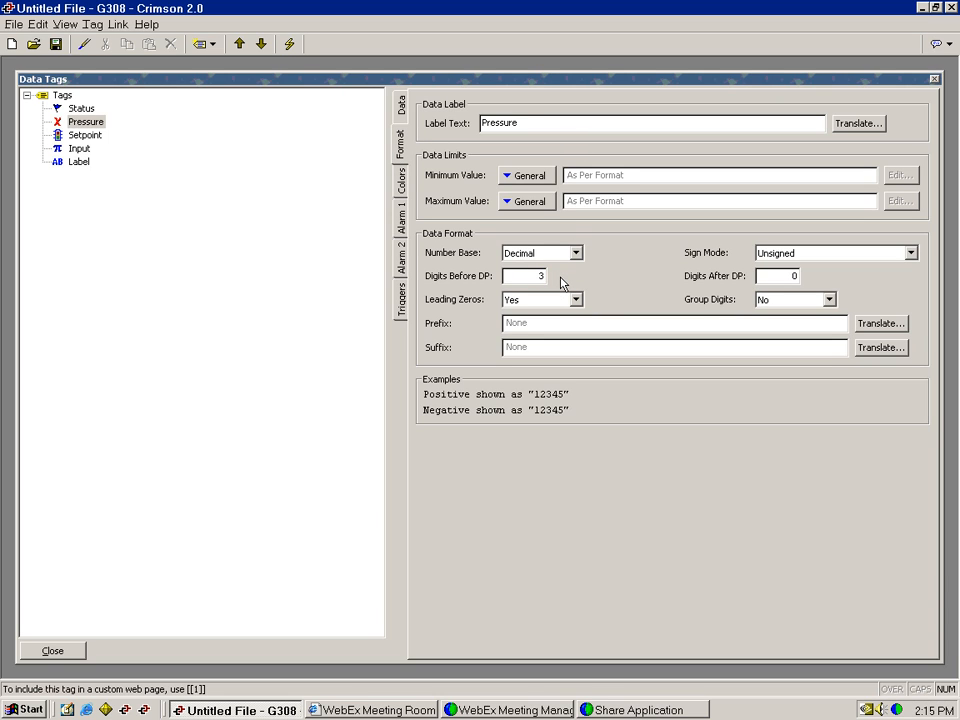
pyautogui.click(793, 279)
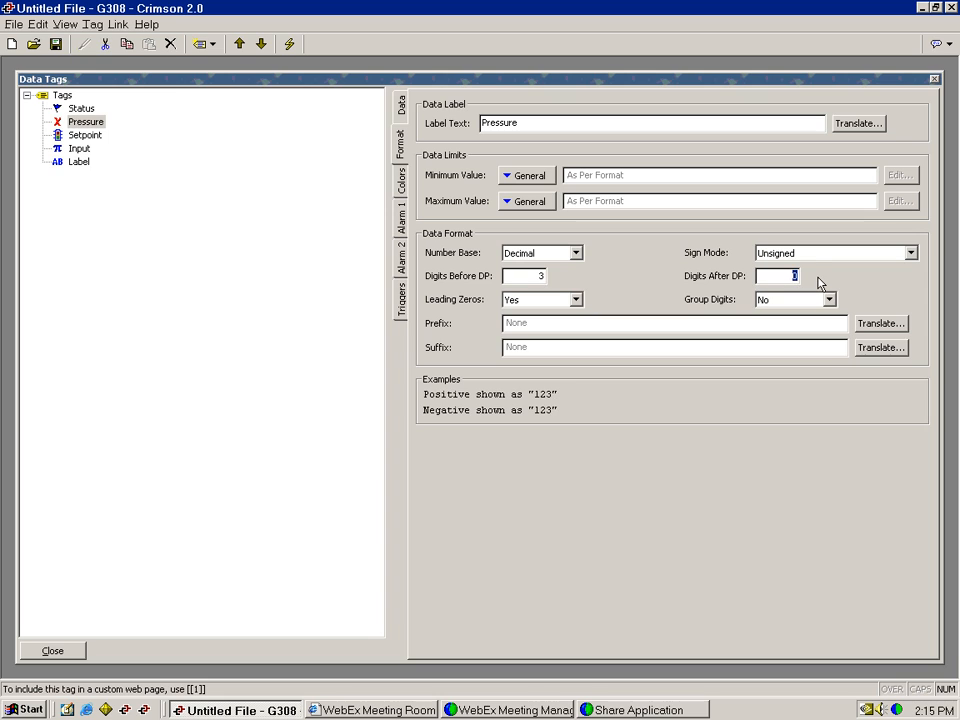
pyautogui.write('2')
pyautogui.click(553, 302)
pyautogui.click(547, 327)
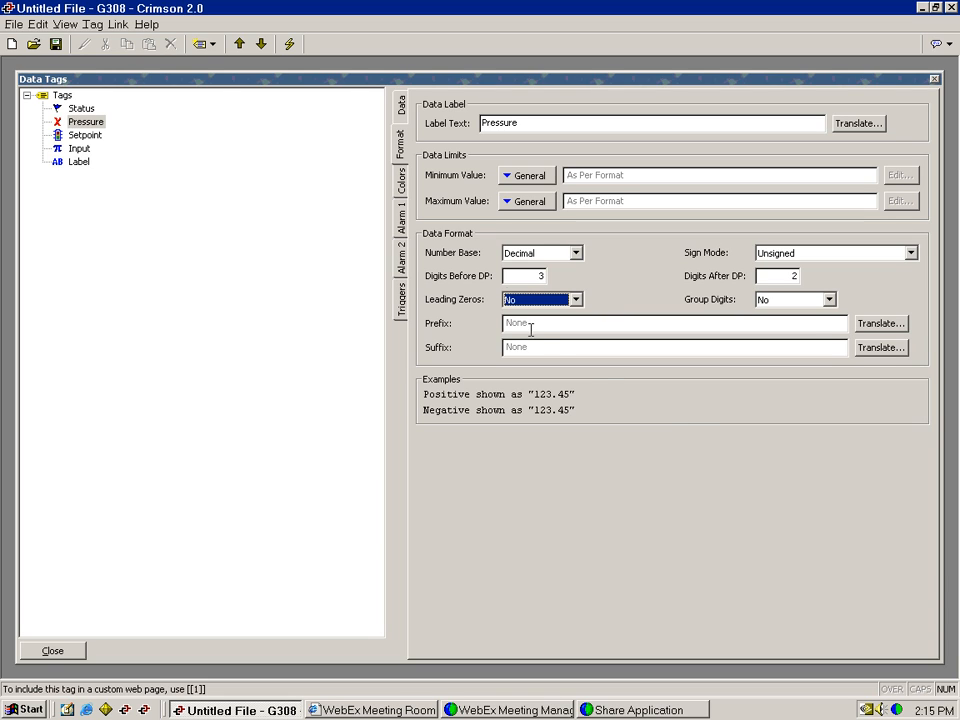
# Set the Pressure tag's first color limit to a threshold of 100 with a red background
pyautogui.click(399, 178)
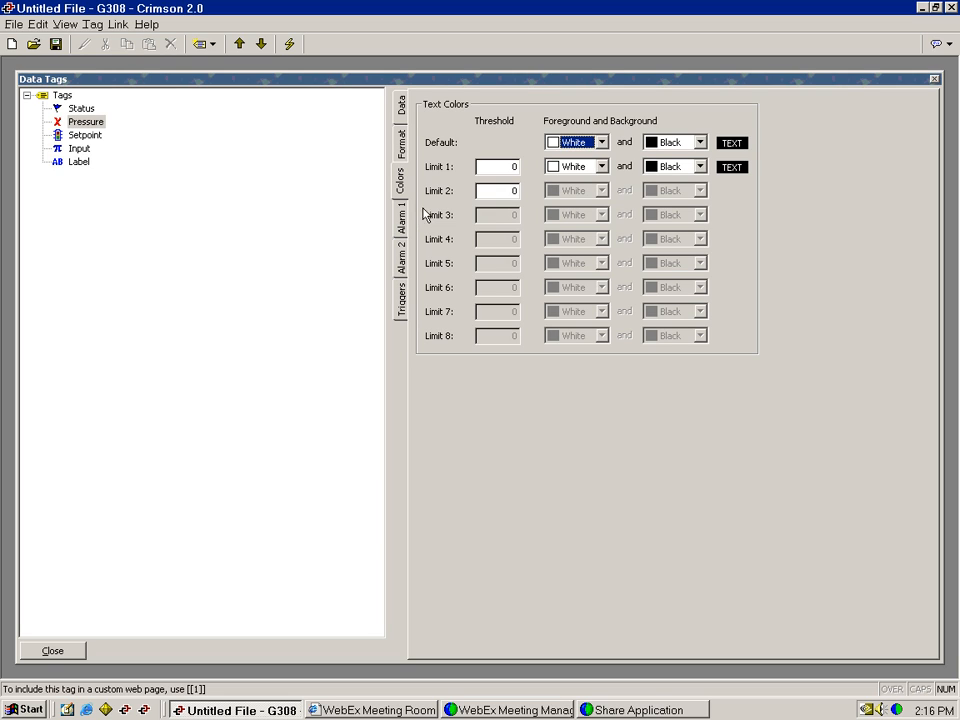
pyautogui.doubleClick(512, 166)
pyautogui.write('100')
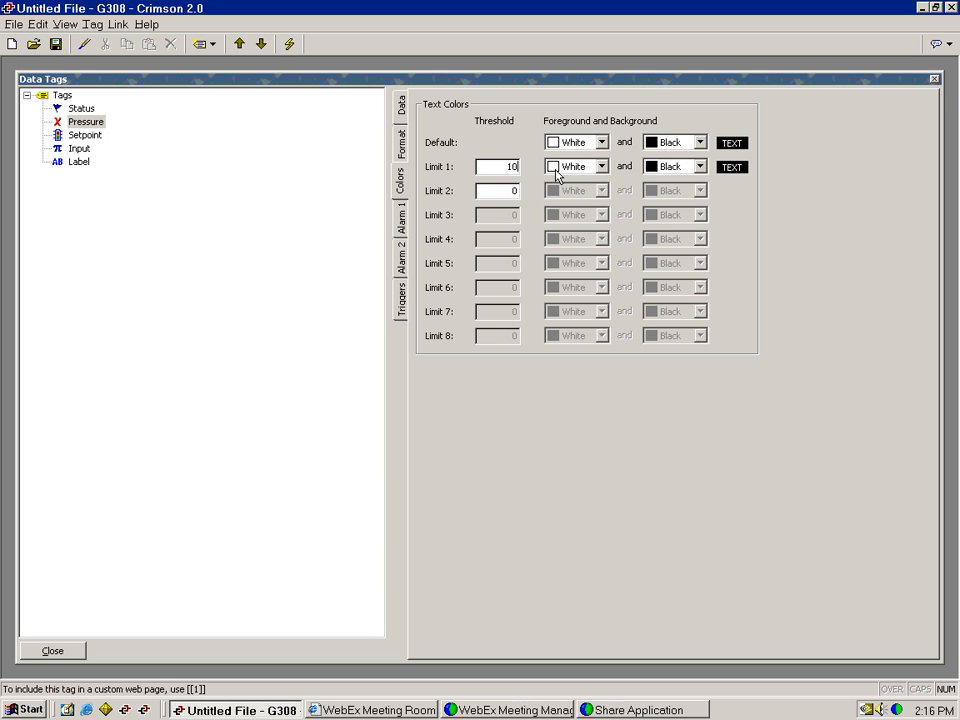
pyautogui.click(704, 168)
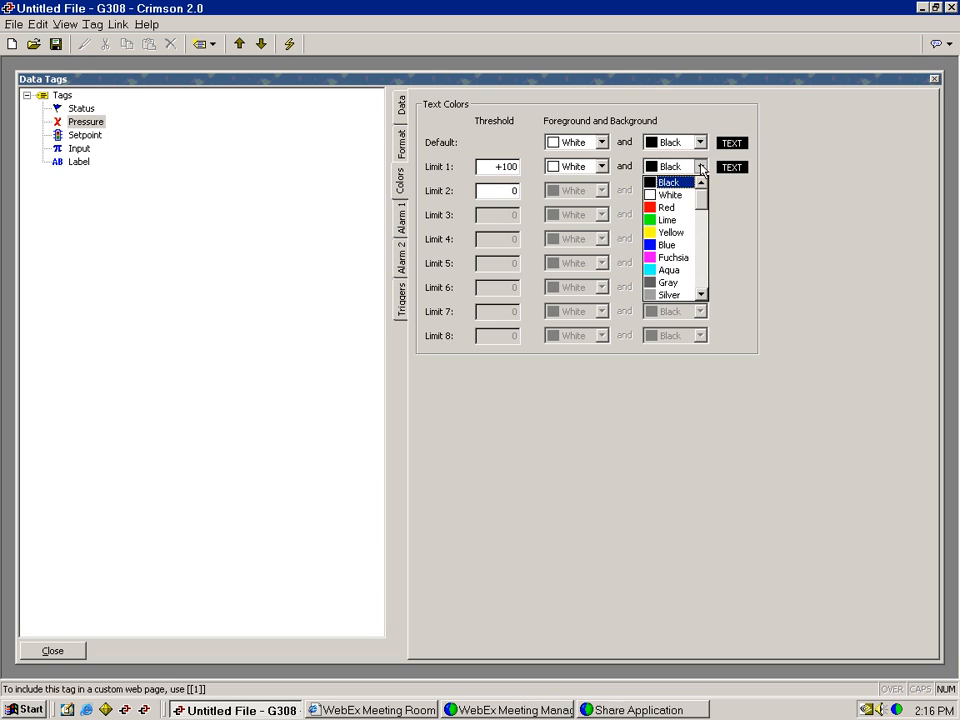
pyautogui.click(688, 208)
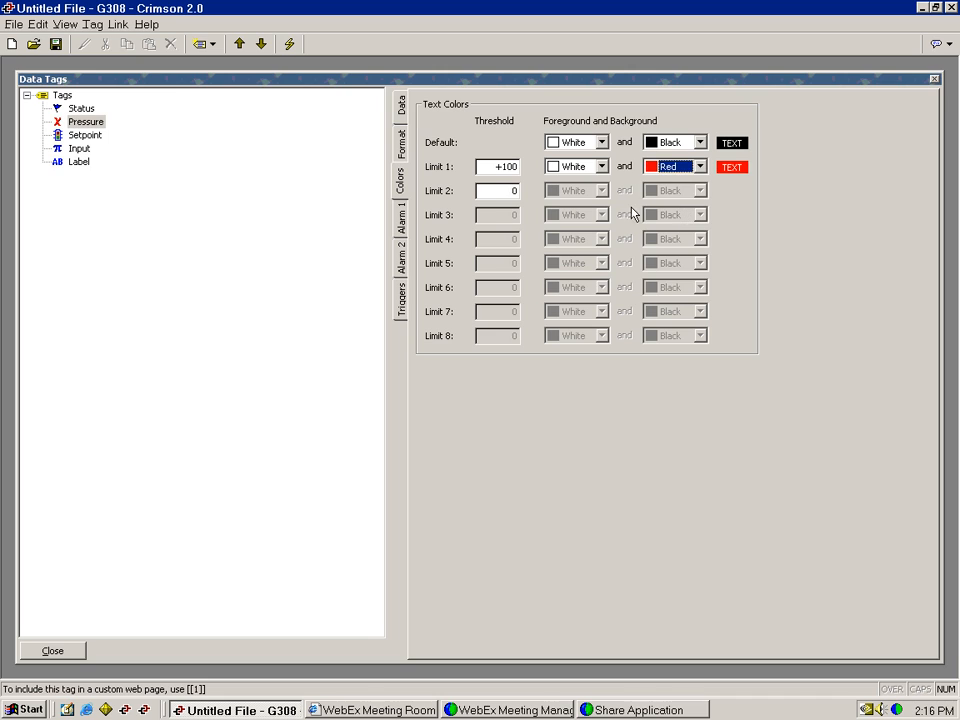
# Set the Pressure tag's second color limit to a threshold of 250 with a lime background
pyautogui.doubleClick(489, 192)
pyautogui.write('250')
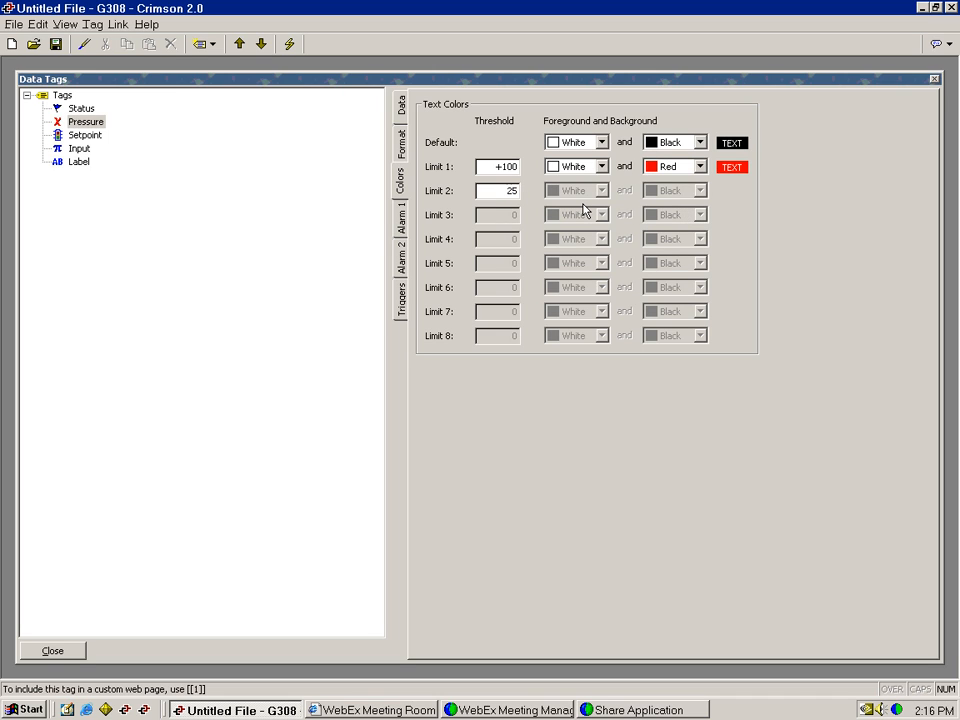
pyautogui.press('Return')
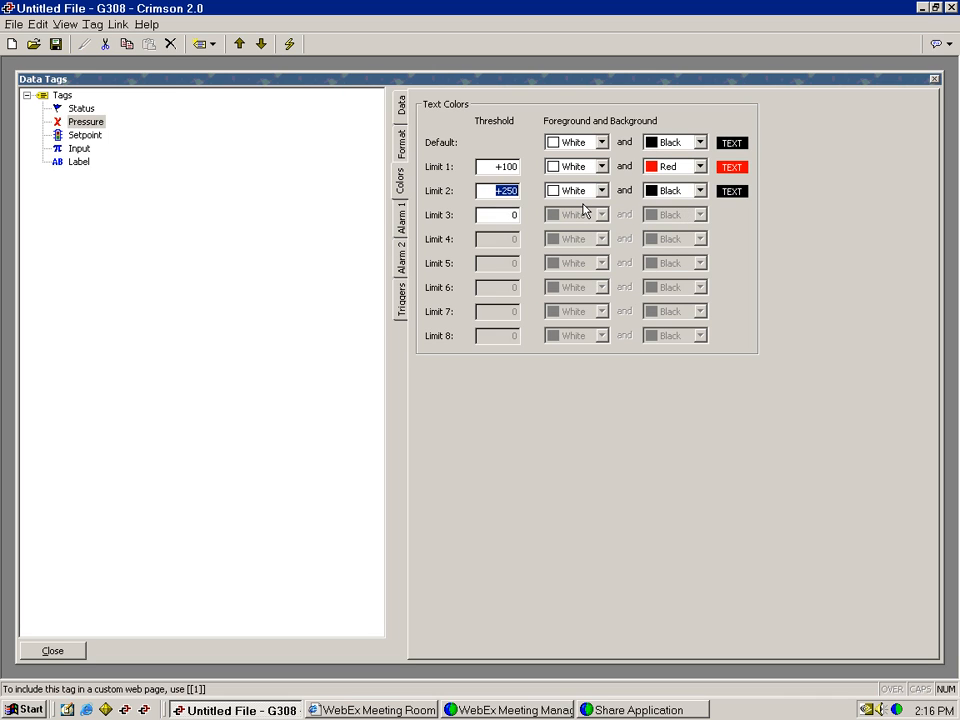
pyautogui.click(688, 191)
pyautogui.click(677, 246)
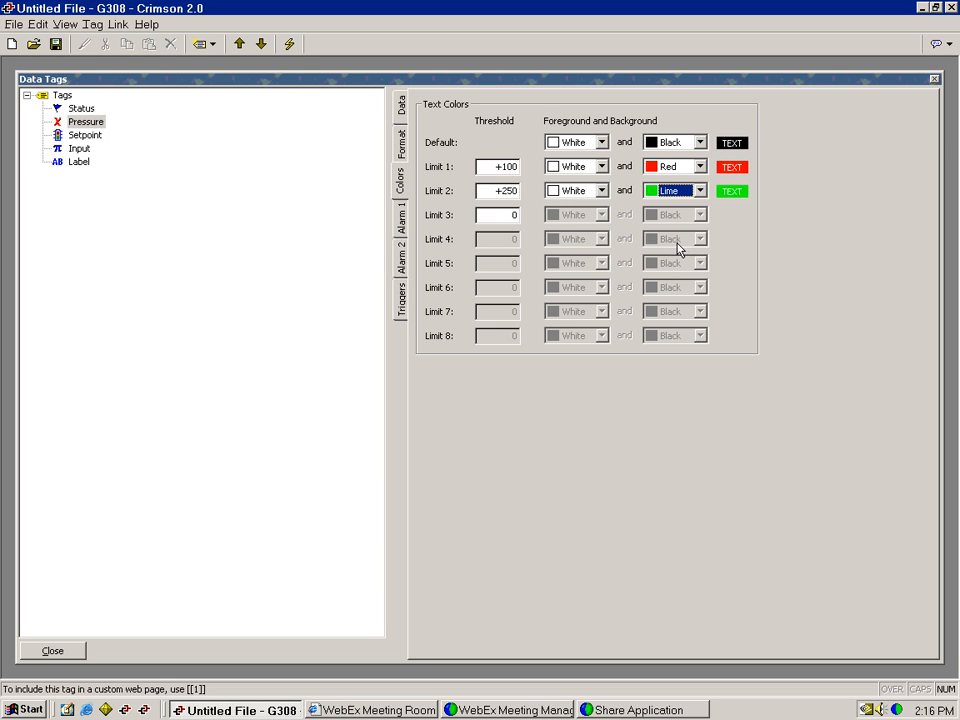
# Set the Pressure tag's third color limit to a threshold of 400 with a blue background
pyautogui.doubleClick(508, 215)
pyautogui.write('400')
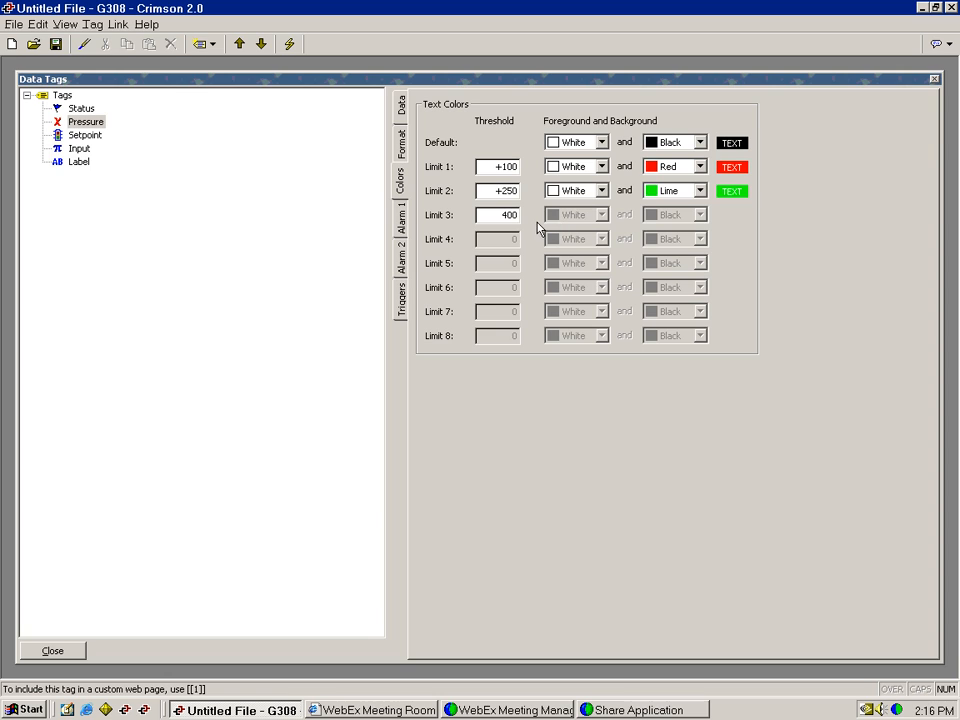
pyautogui.press('Return')
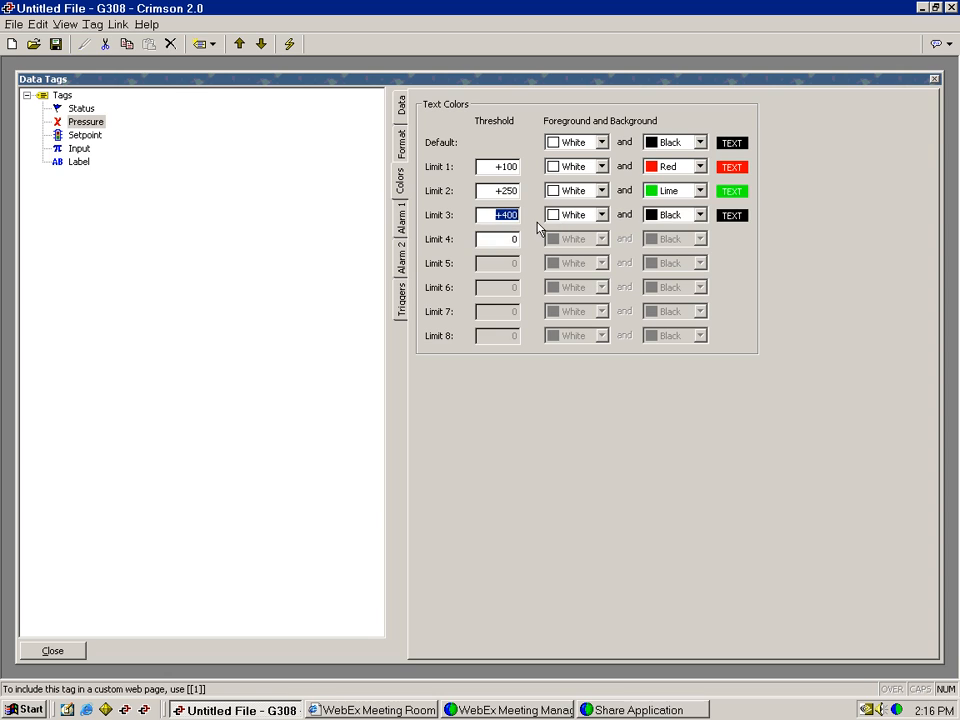
pyautogui.click(700, 216)
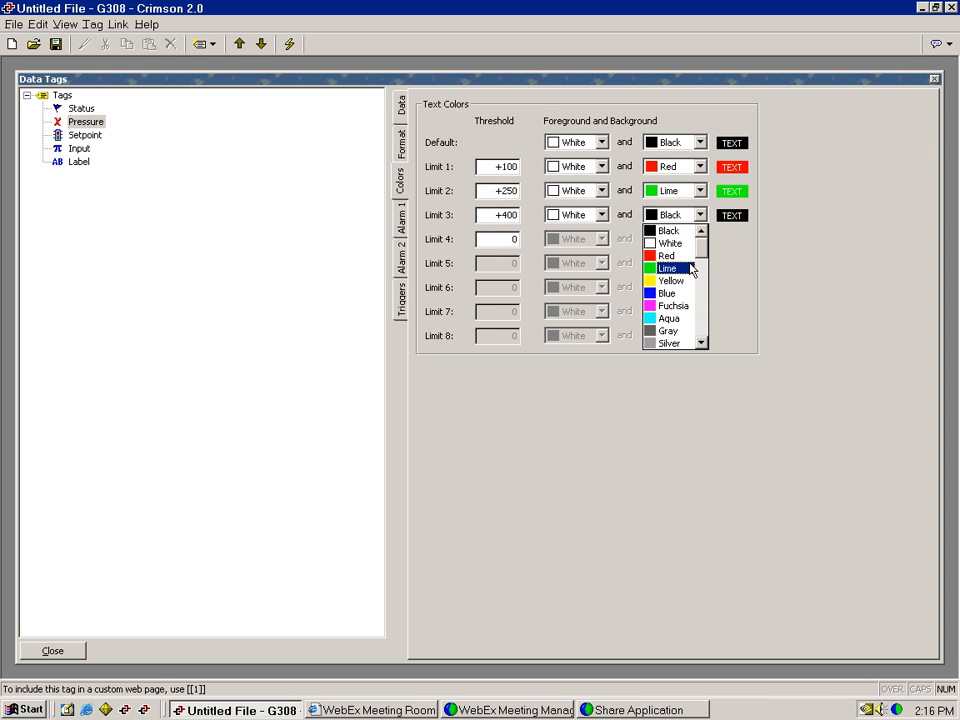
pyautogui.click(688, 294)
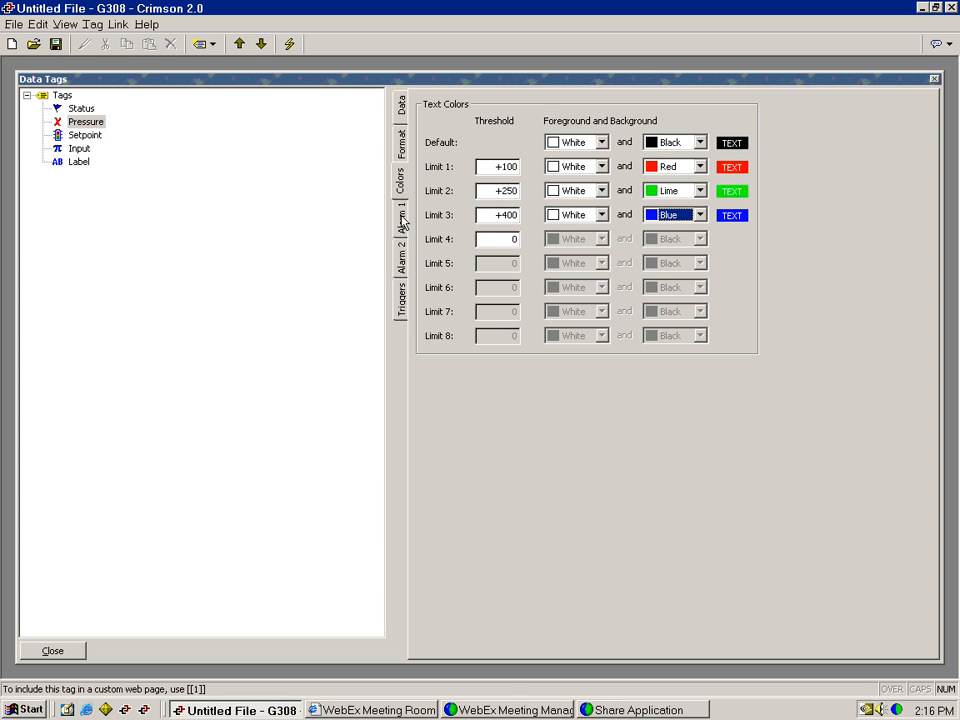
# Enable the Pressure tag's first alarm in Data Match mode with a value of 265
pyautogui.click(402, 222)
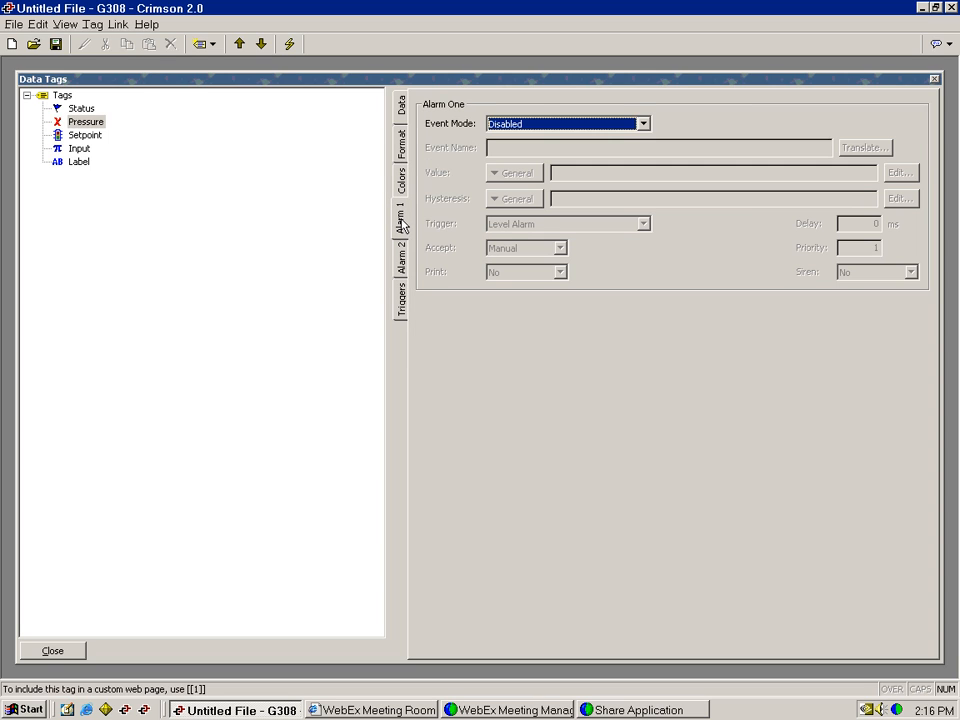
pyautogui.click(531, 125)
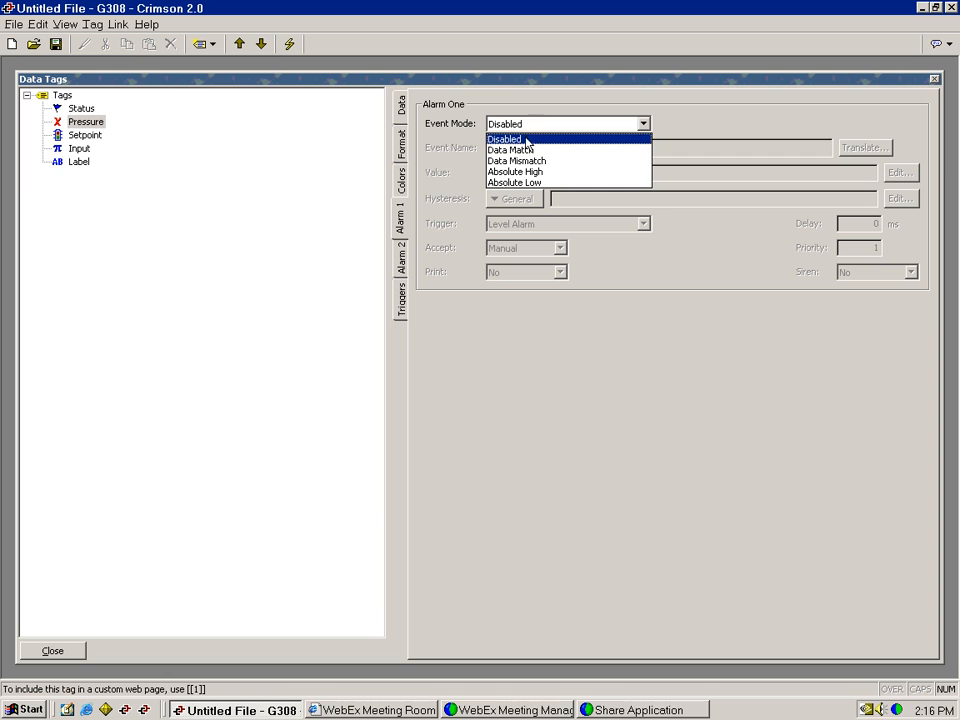
pyautogui.click(524, 150)
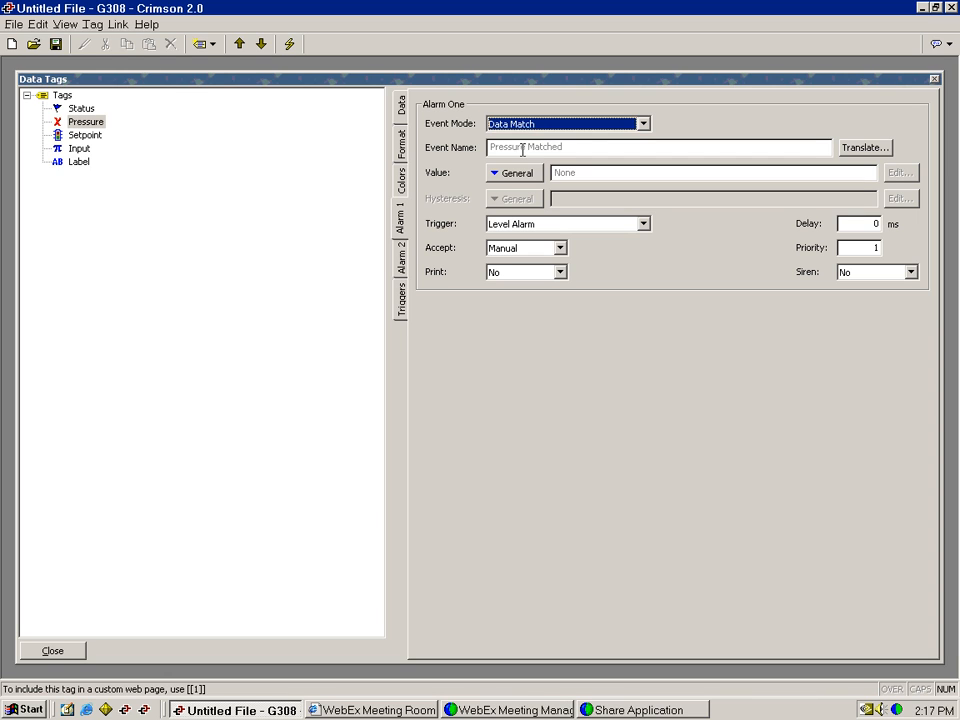
pyautogui.click(566, 172)
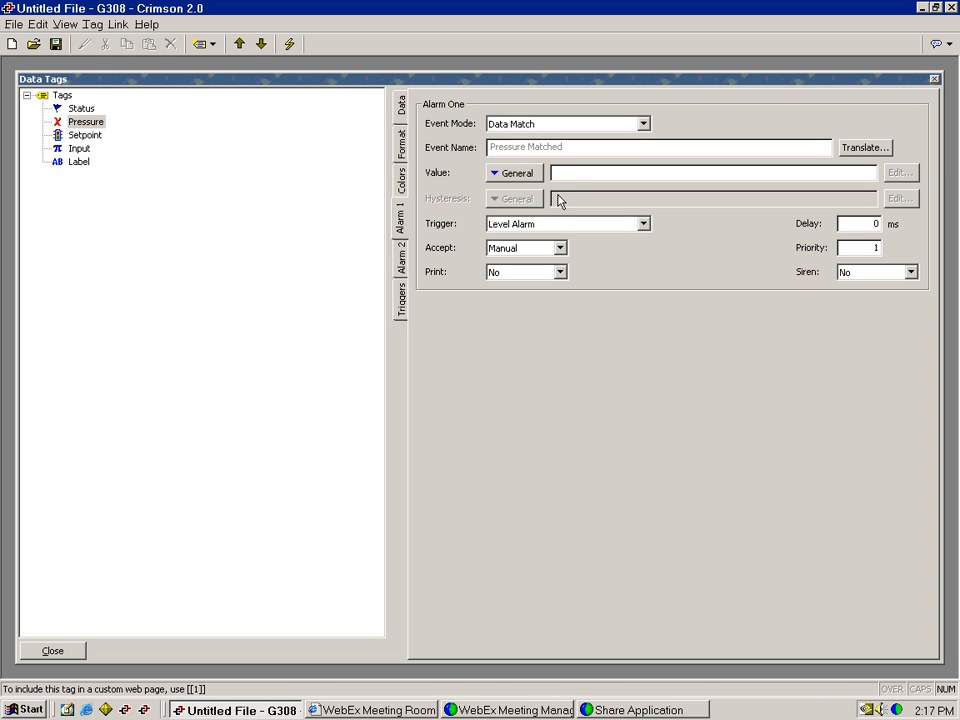
pyautogui.write('265')
pyautogui.press('Return')
# Set both Print and Siren to Yes for the Pressure tag's first alarm
pyautogui.click(533, 276)
pyautogui.click(529, 298)
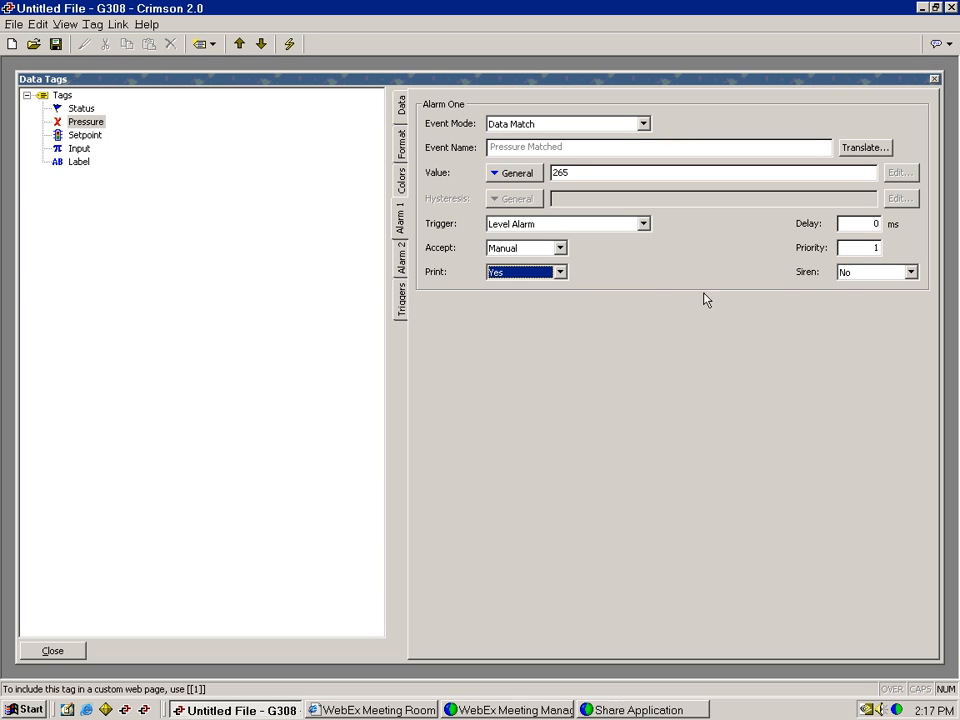
pyautogui.click(868, 274)
pyautogui.click(866, 304)
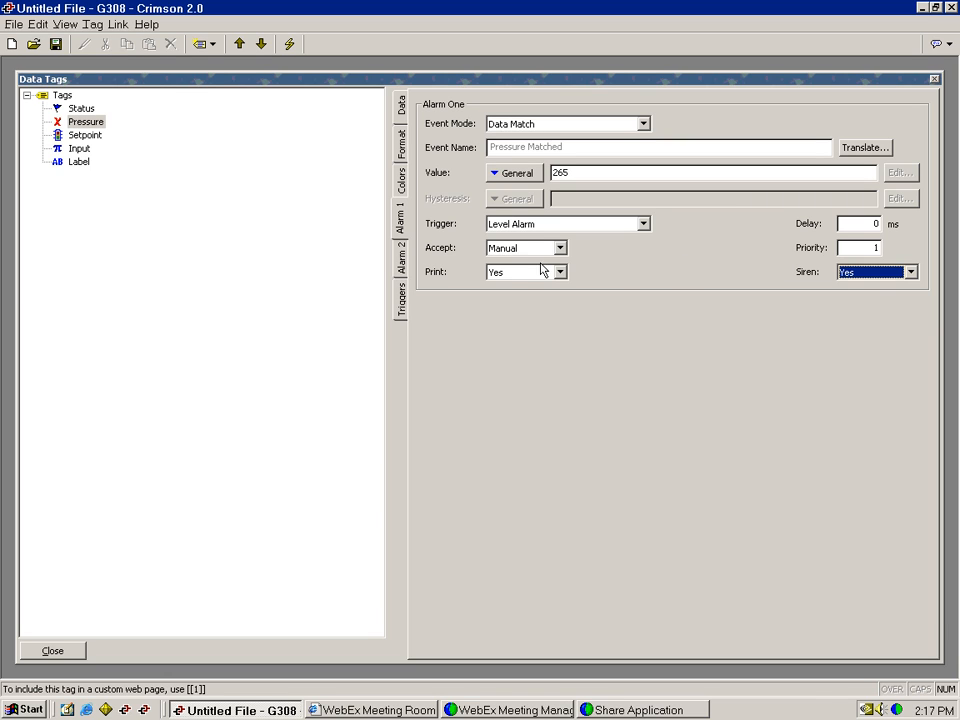
# Set the Pressure tag's first trigger to Data Mismatch mode with a value of 500
pyautogui.click(400, 299)
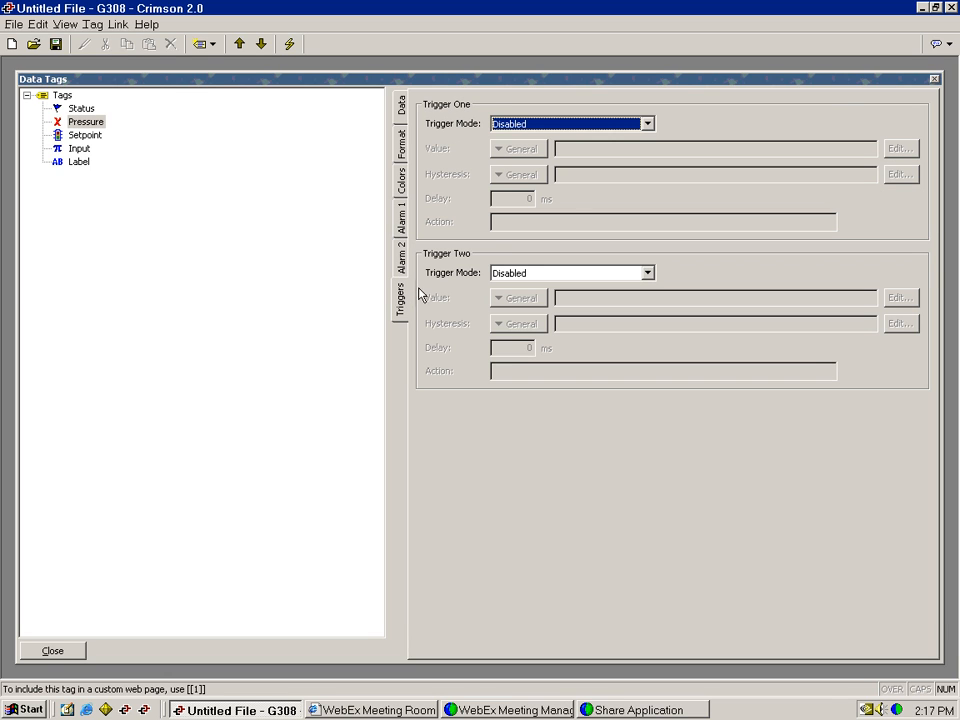
pyautogui.click(578, 125)
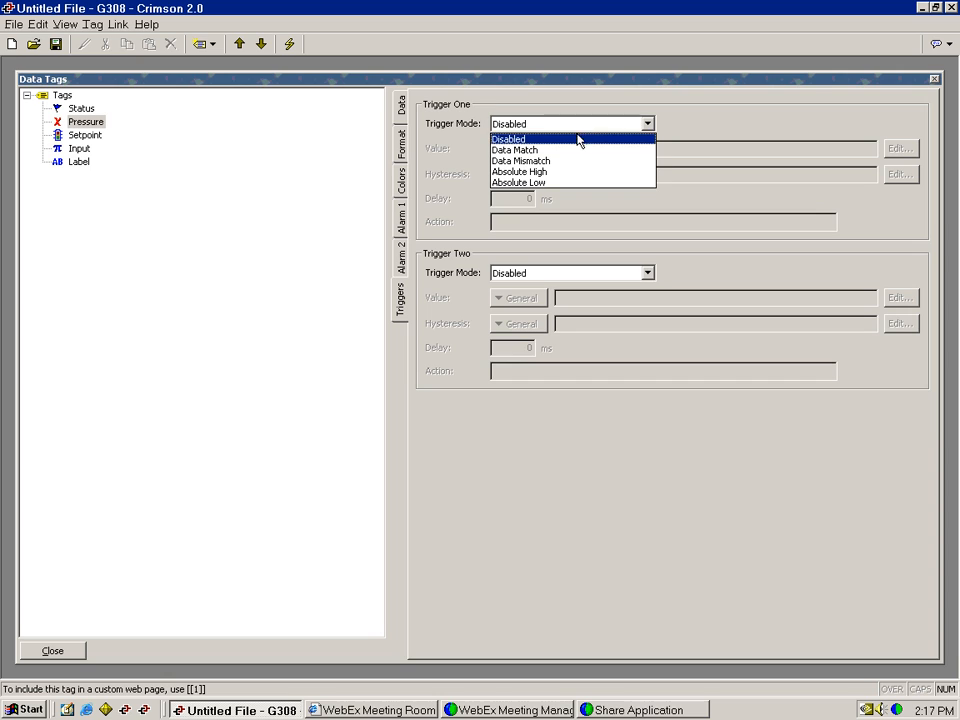
pyautogui.click(572, 161)
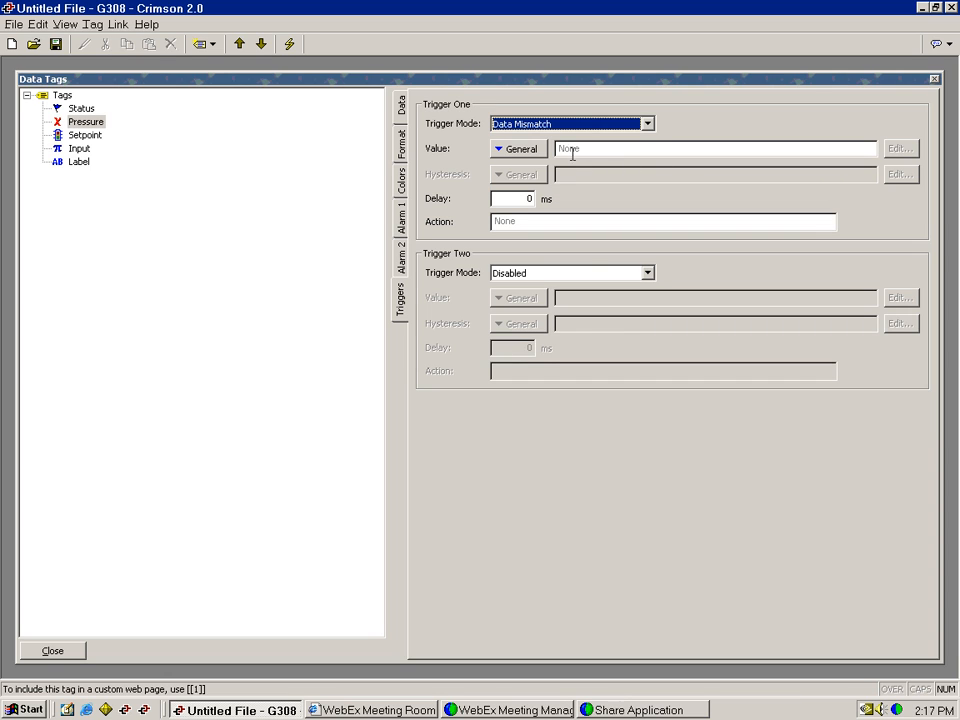
pyautogui.click(573, 152)
pyautogui.write('500')
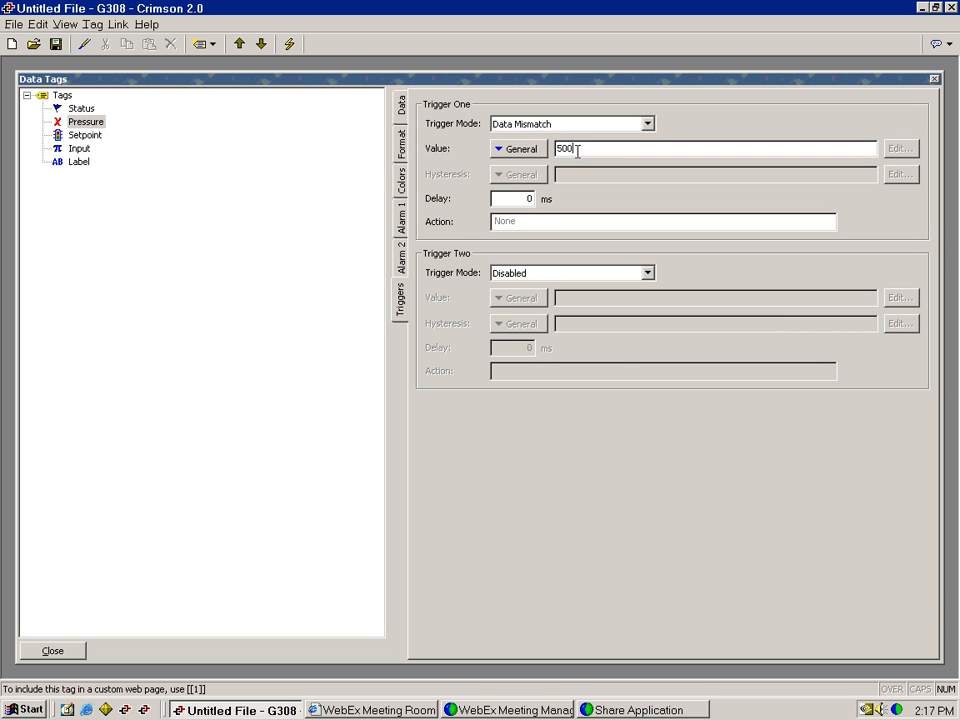
pyautogui.press('Return')
# Assign the action GotoPage(Page1) to the Pressure tag's first trigger
pyautogui.click(535, 223)
pyautogui.write('gotopage(page1')
pyautogui.press('Return')
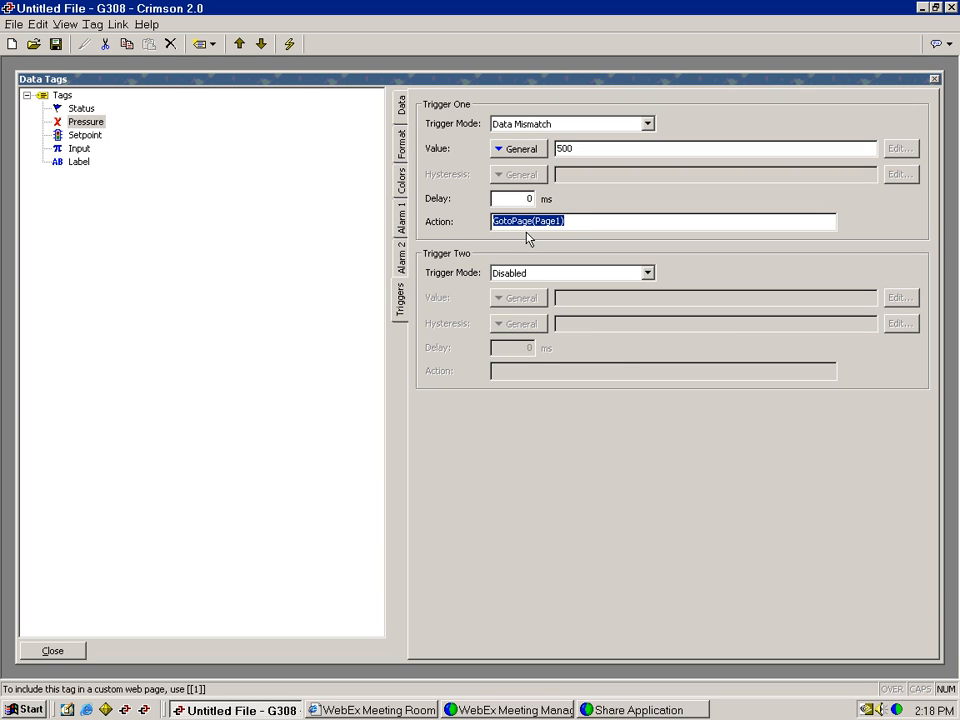